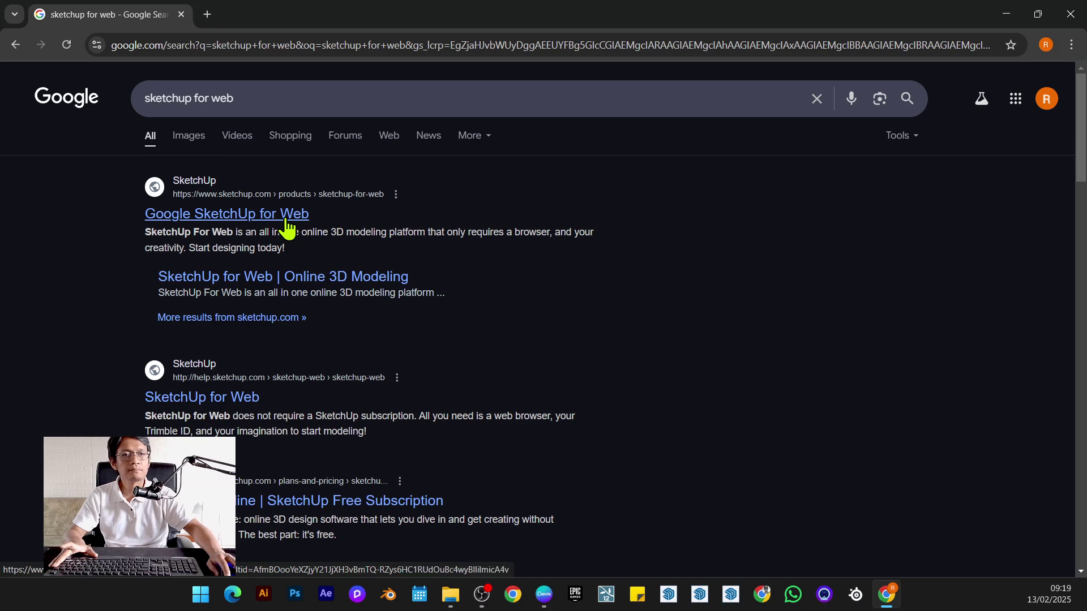
- Open the SketchUp for Web product page from the search results and start modeling from it
{"action": "left_click", "coordinate": [287, 218]}
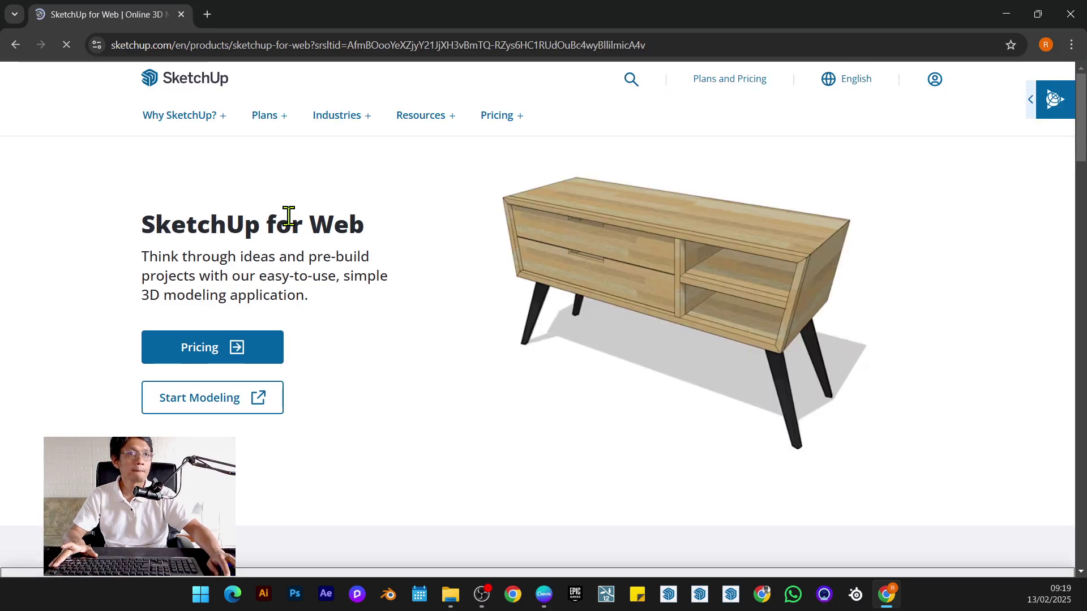
{"action": "scroll", "coordinate": [332, 409], "scroll_direction": "down", "scroll_amount": 6}
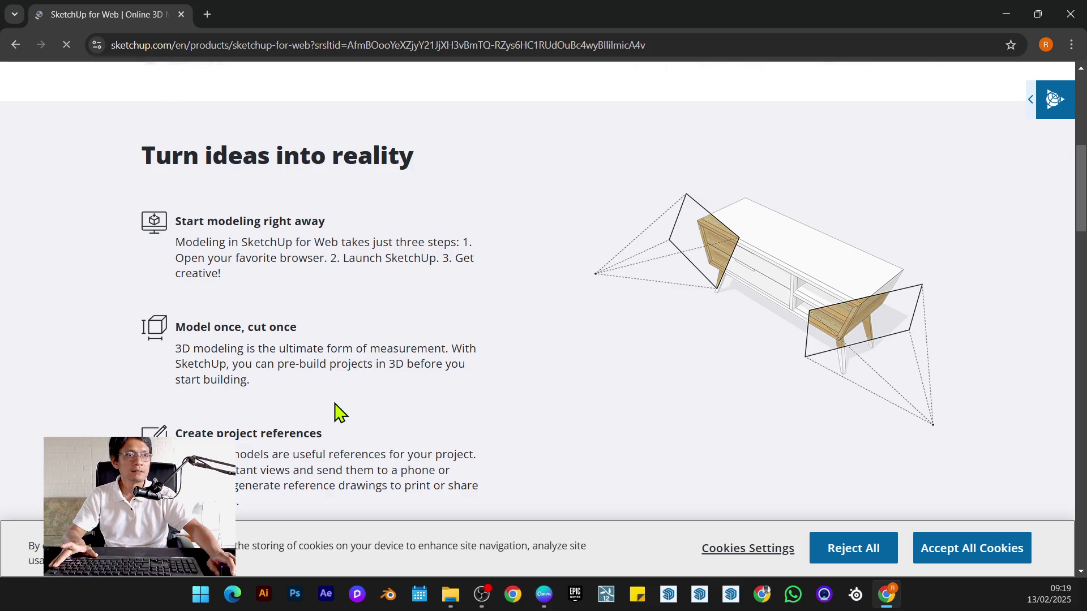
{"action": "scroll", "coordinate": [362, 416], "scroll_direction": "down", "scroll_amount": 5}
{"action": "scroll", "coordinate": [361, 417], "scroll_direction": "up", "scroll_amount": 12}
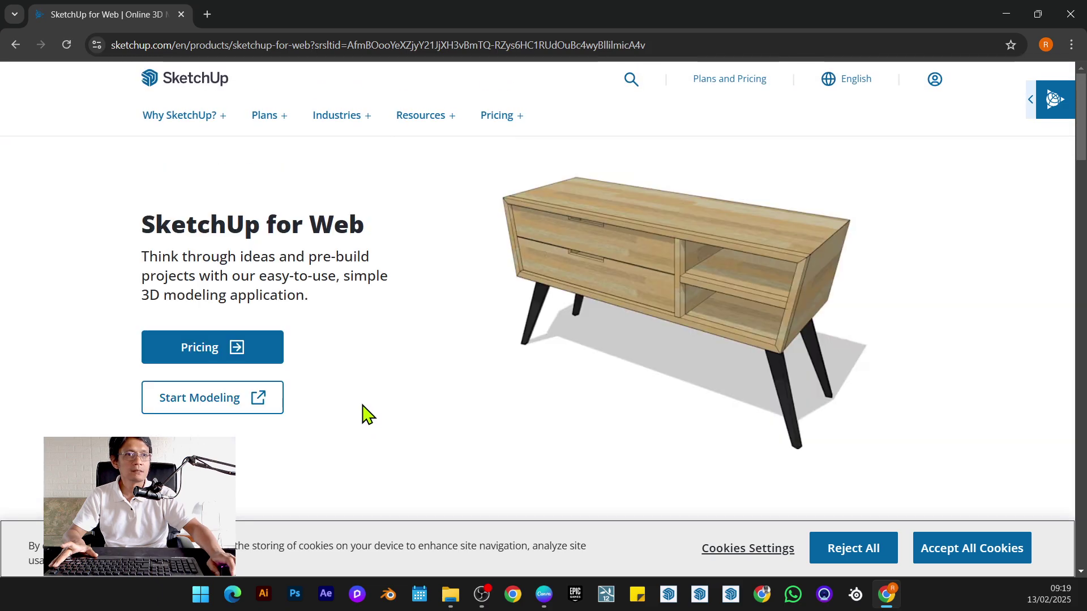
{"action": "left_click", "coordinate": [238, 409]}
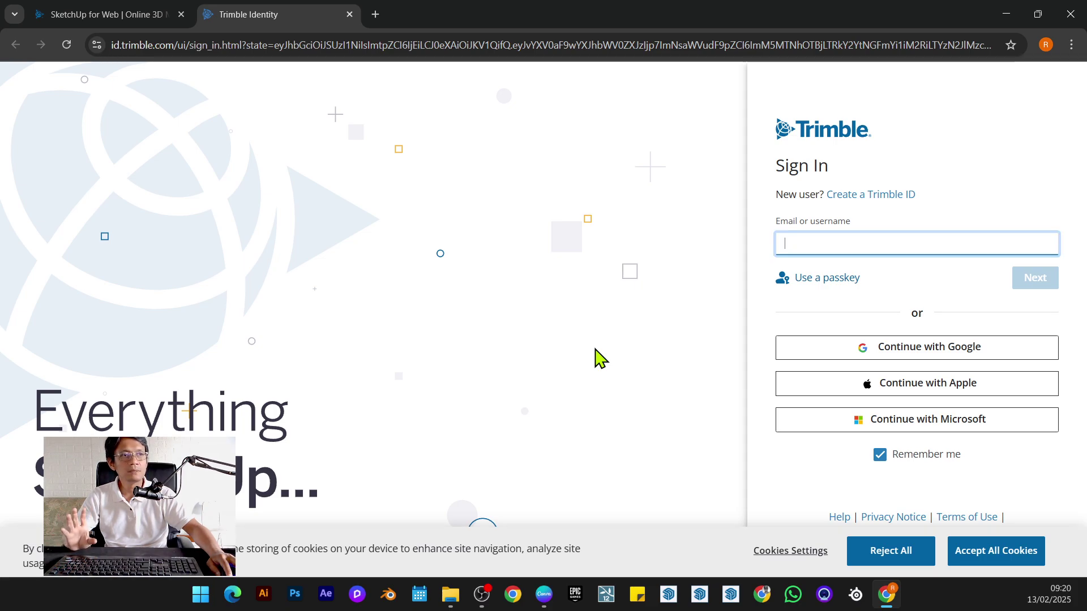
- Sign in to Trimble Identity with the existing Google account and approve sharing its details
{"action": "left_click", "coordinate": [1014, 363]}
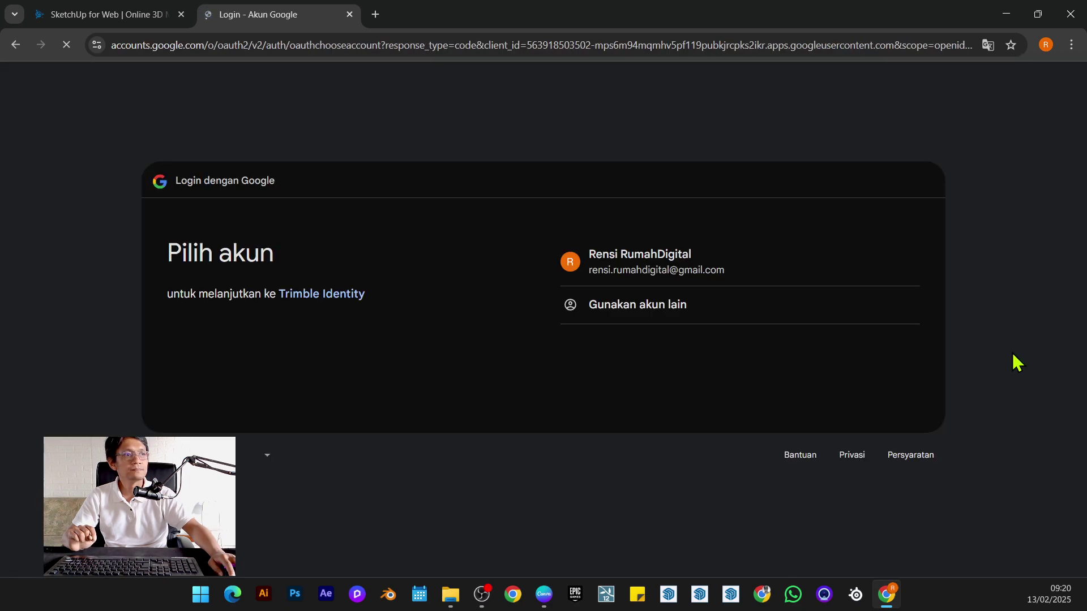
{"action": "left_click", "coordinate": [791, 276]}
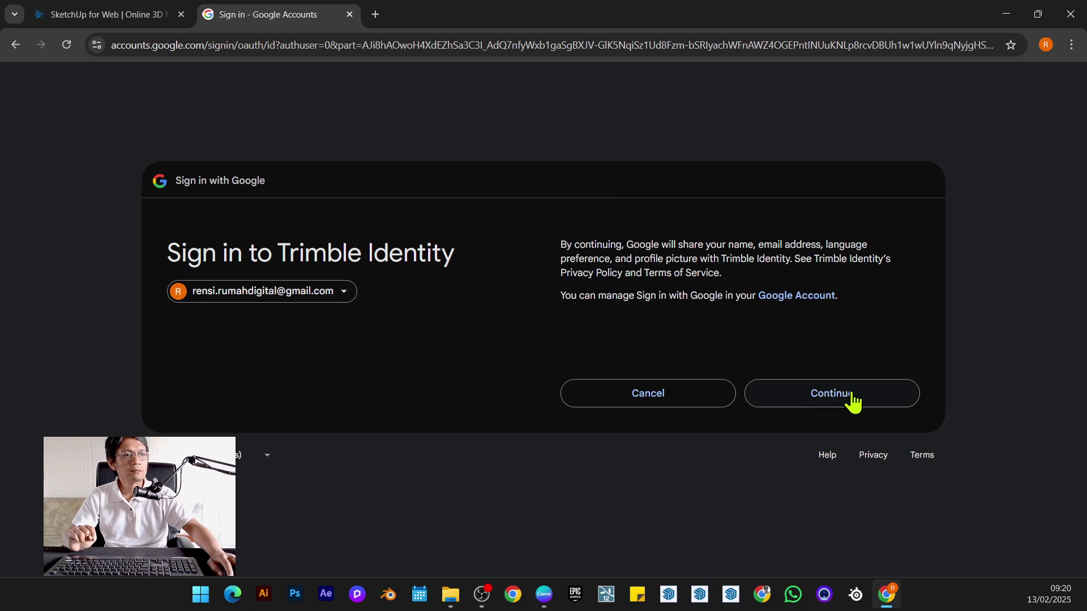
{"action": "left_click", "coordinate": [903, 400]}
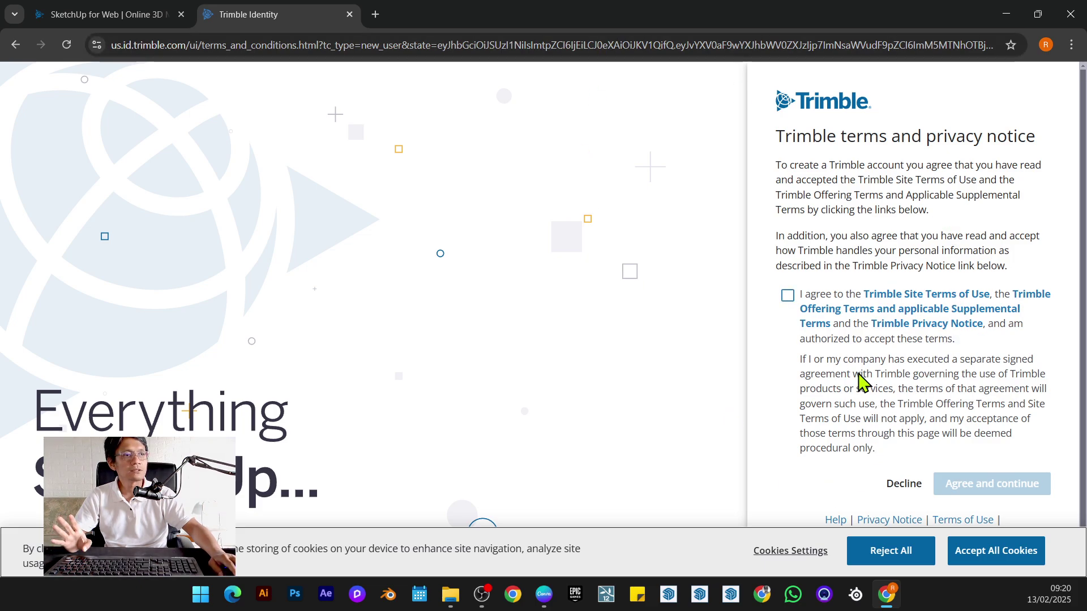
- Complete the account setup by agreeing to the Trimble and SketchUp terms and skipping passkey creation
{"action": "left_click", "coordinate": [786, 299]}
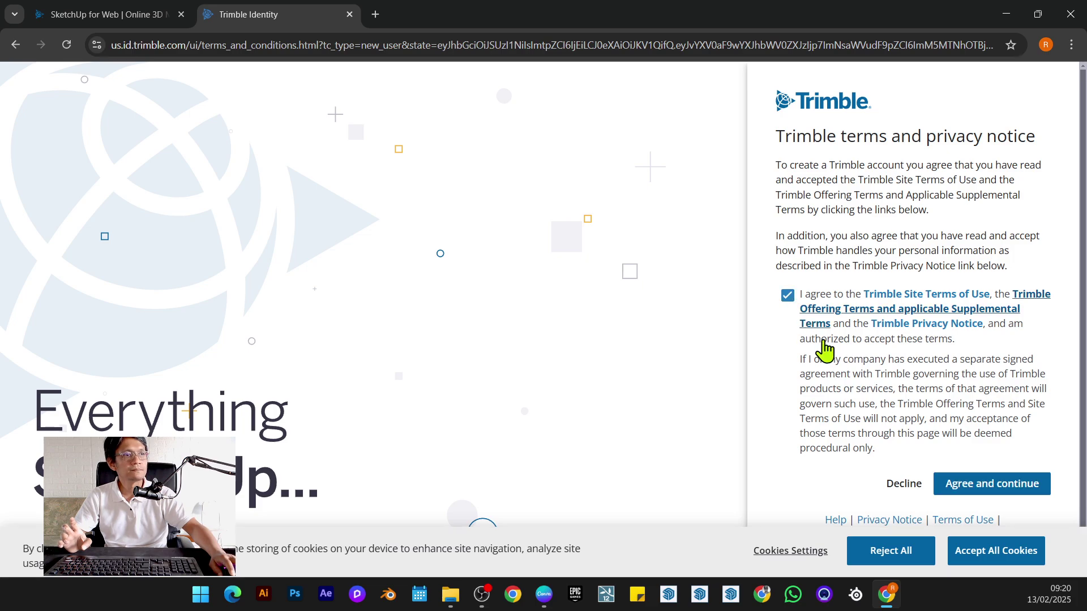
{"action": "left_click", "coordinate": [1043, 493]}
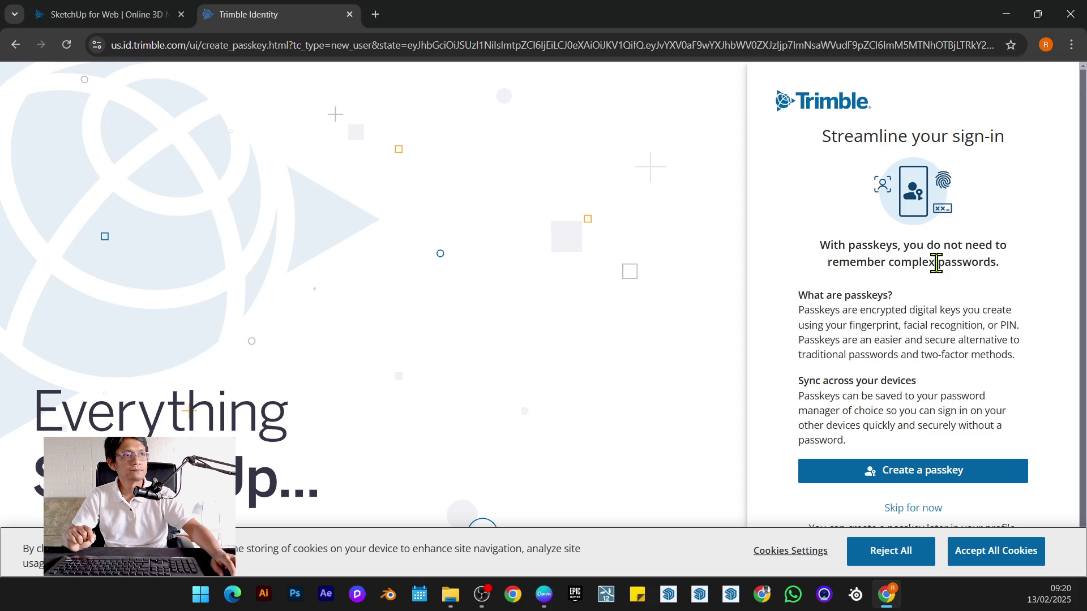
{"action": "scroll", "coordinate": [904, 314], "scroll_direction": "down", "scroll_amount": 1}
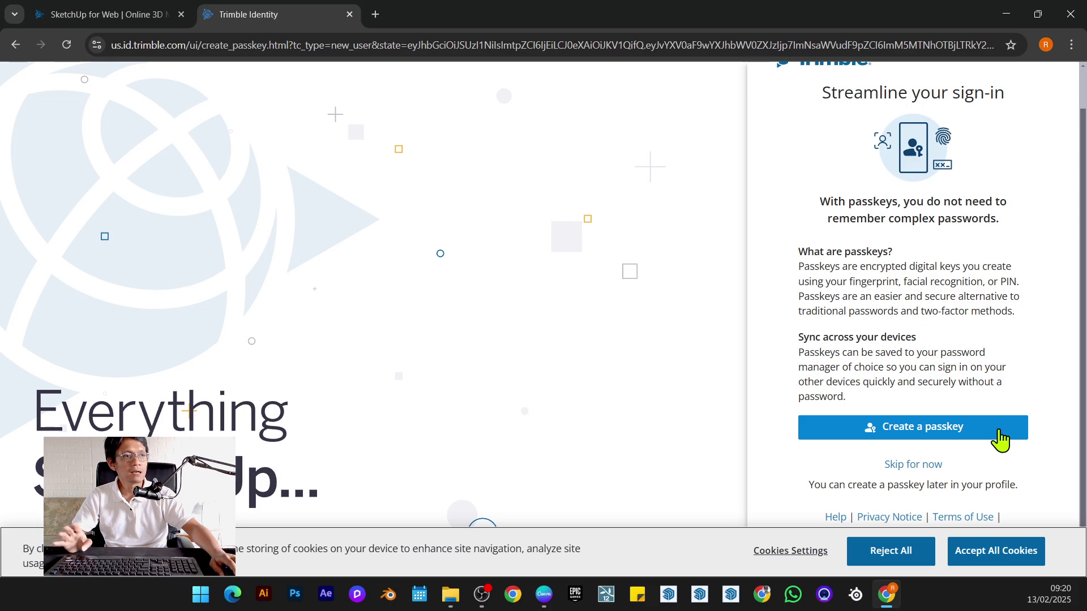
{"action": "left_click", "coordinate": [929, 470]}
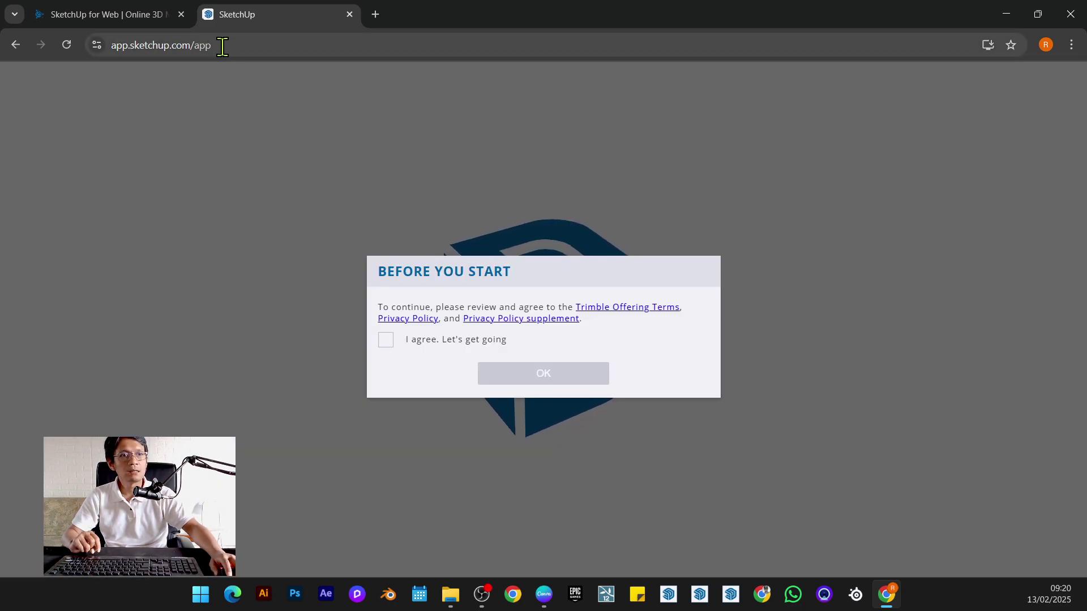
{"action": "left_click", "coordinate": [385, 341]}
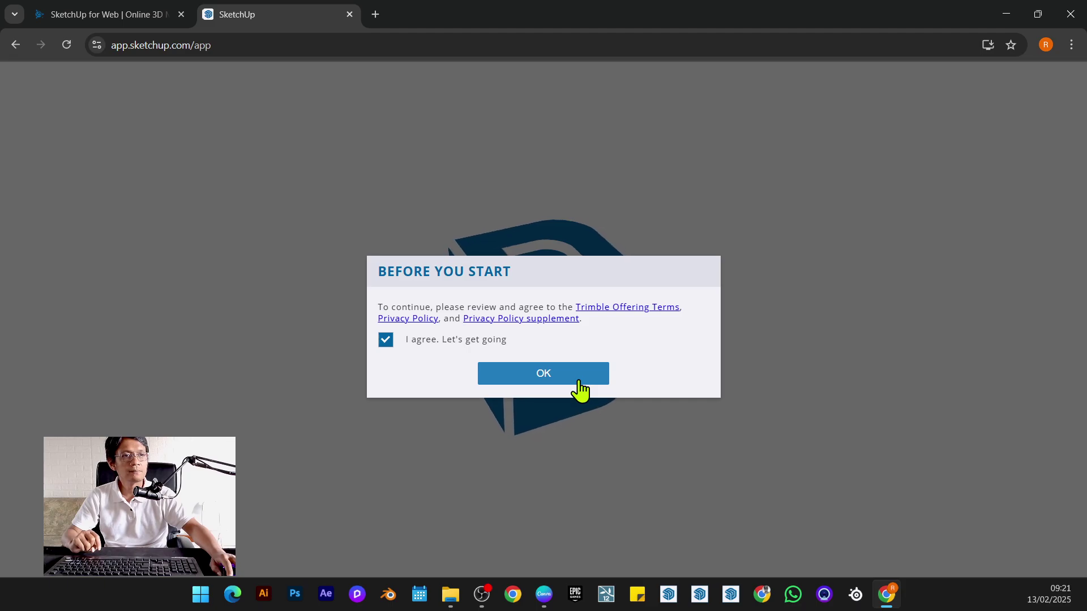
{"action": "left_click", "coordinate": [579, 382]}
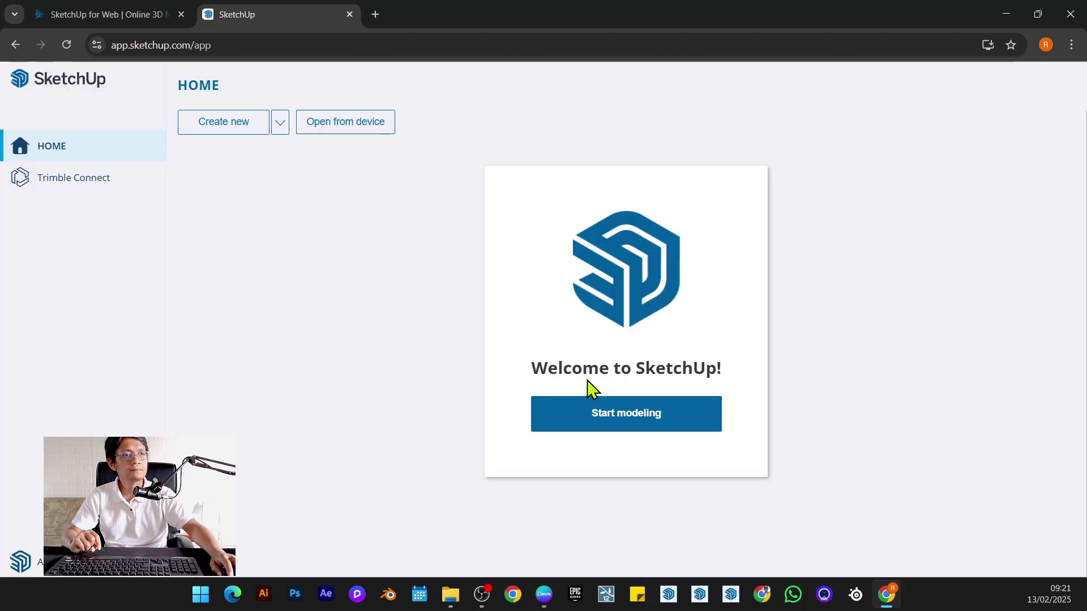
{"action": "left_click", "coordinate": [239, 45]}
{"action": "left_click", "coordinate": [239, 45]}
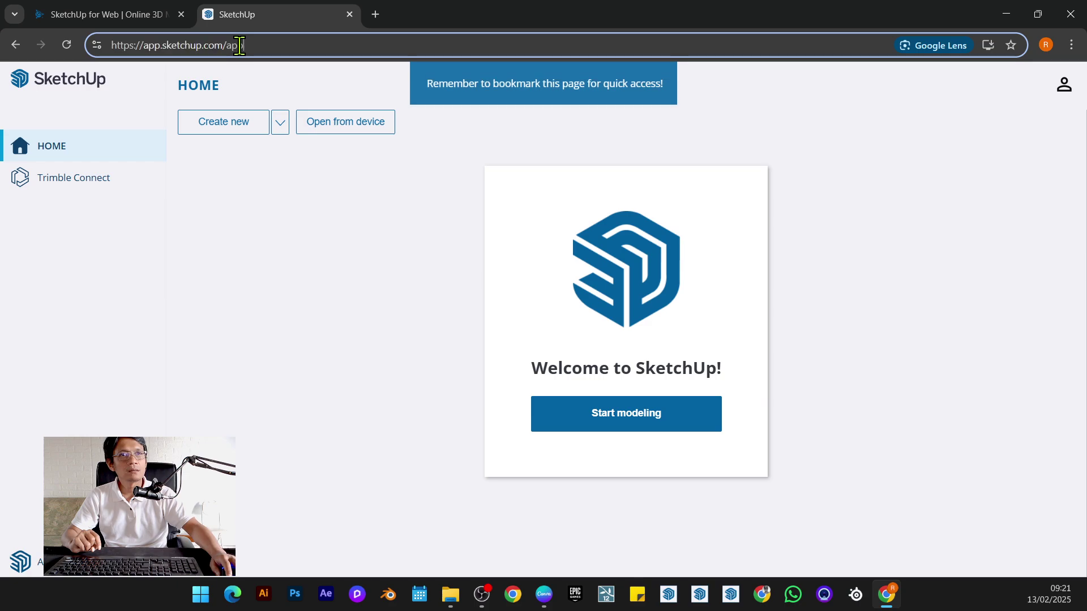
{"action": "left_click_drag", "start_coordinate": [258, 45], "coordinate": [51, 43]}
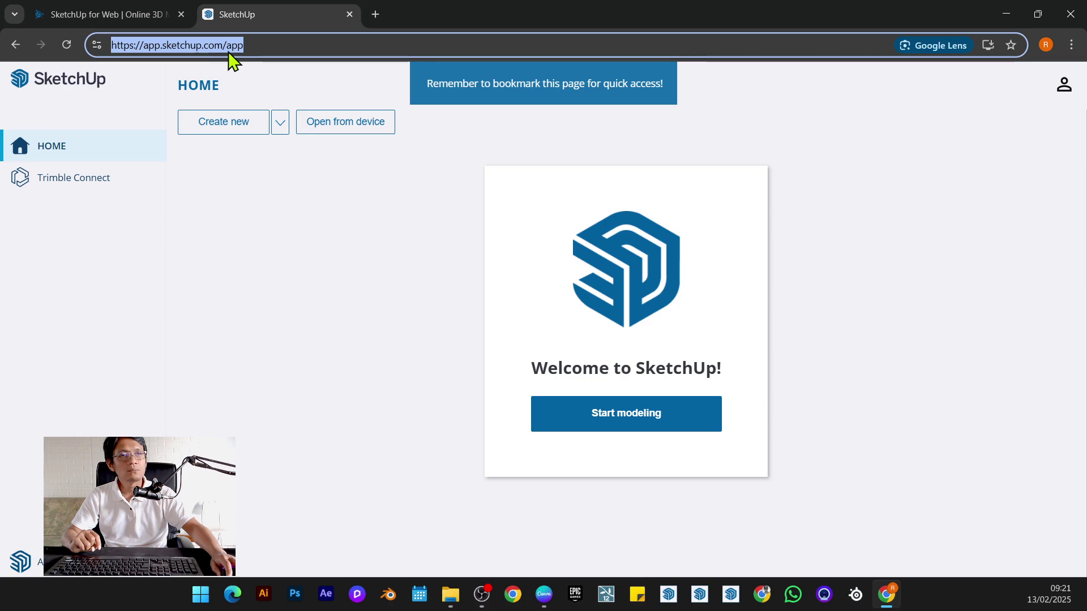
{"action": "left_click", "coordinate": [369, 261]}
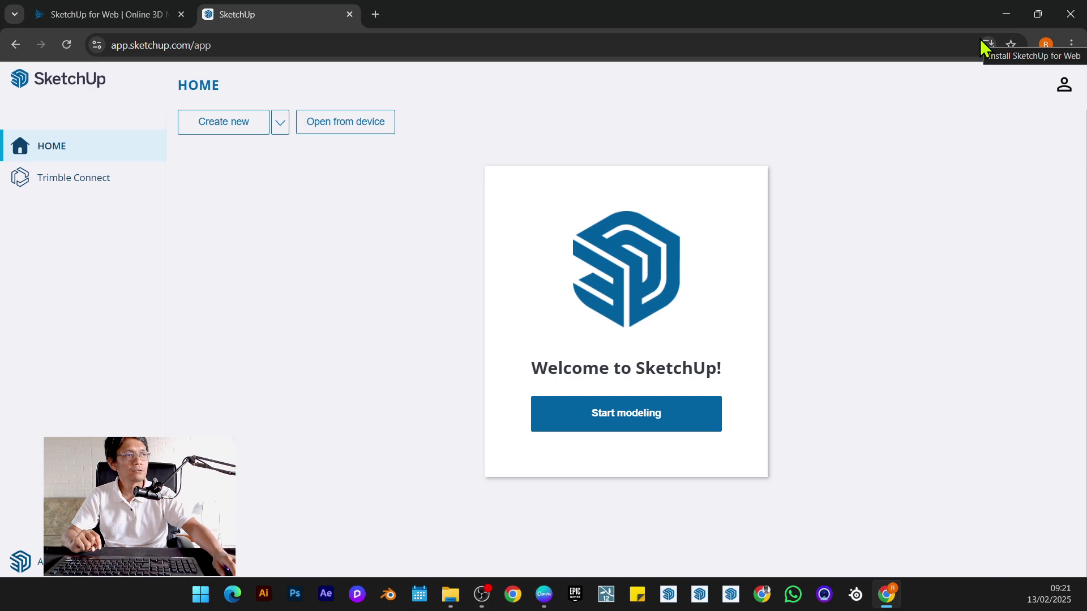
- Bookmark the SketchUp web app page in the Bookmarks bar folder and open it from that bookmark in a new tab
{"action": "left_click", "coordinate": [1011, 46]}
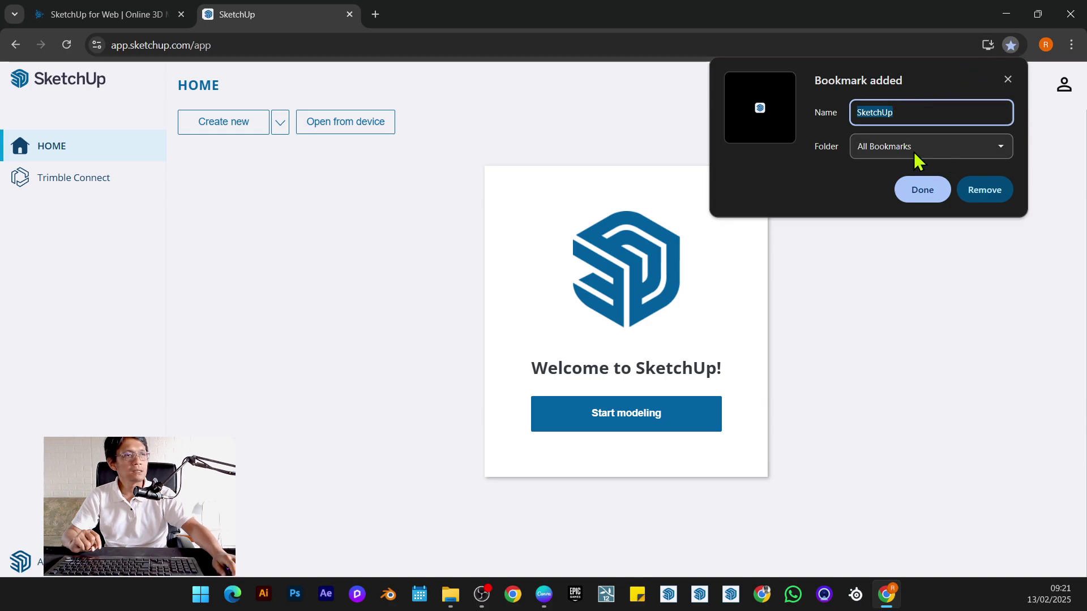
{"action": "left_click", "coordinate": [942, 146]}
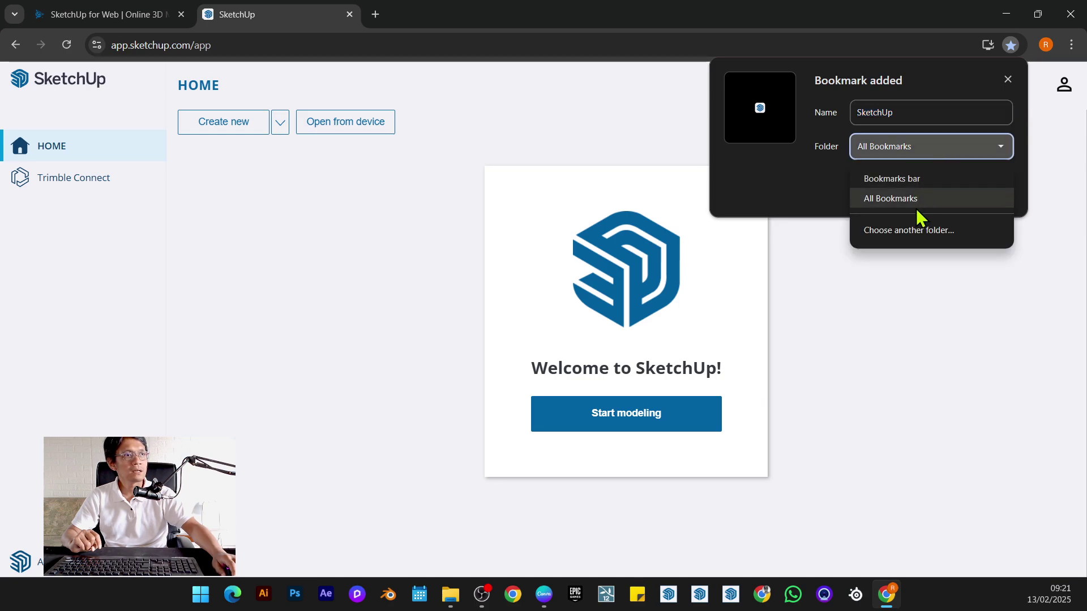
{"action": "left_click", "coordinate": [936, 179]}
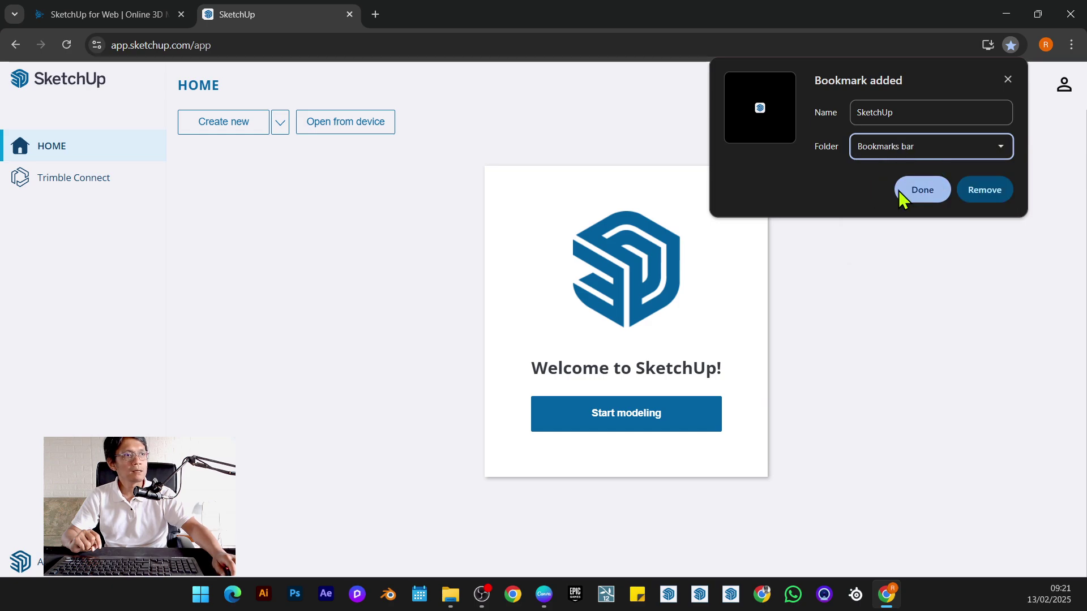
{"action": "left_click", "coordinate": [923, 193]}
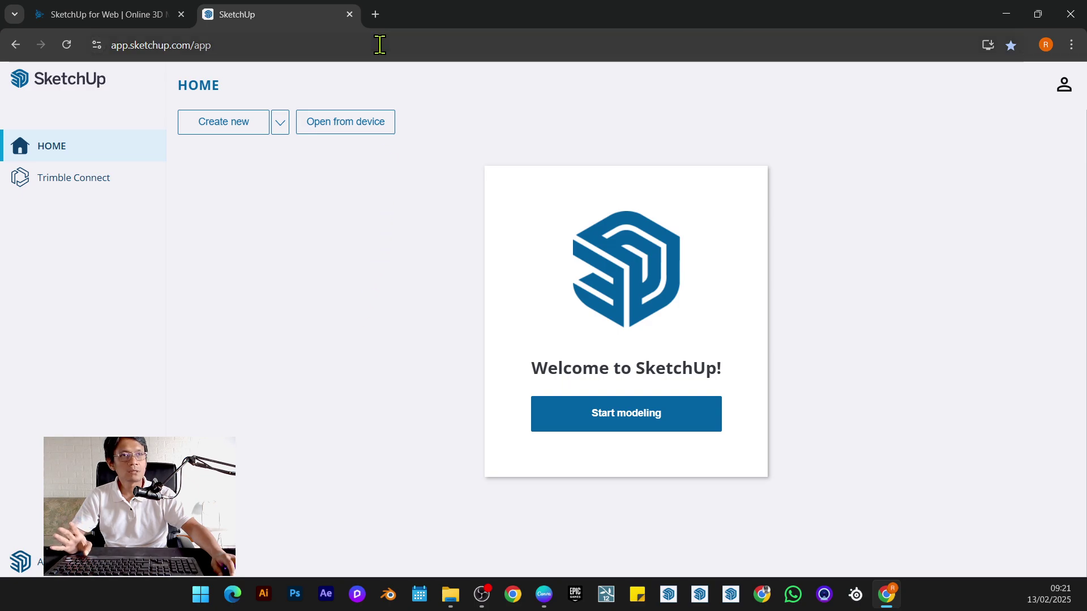
{"action": "left_click", "coordinate": [377, 15]}
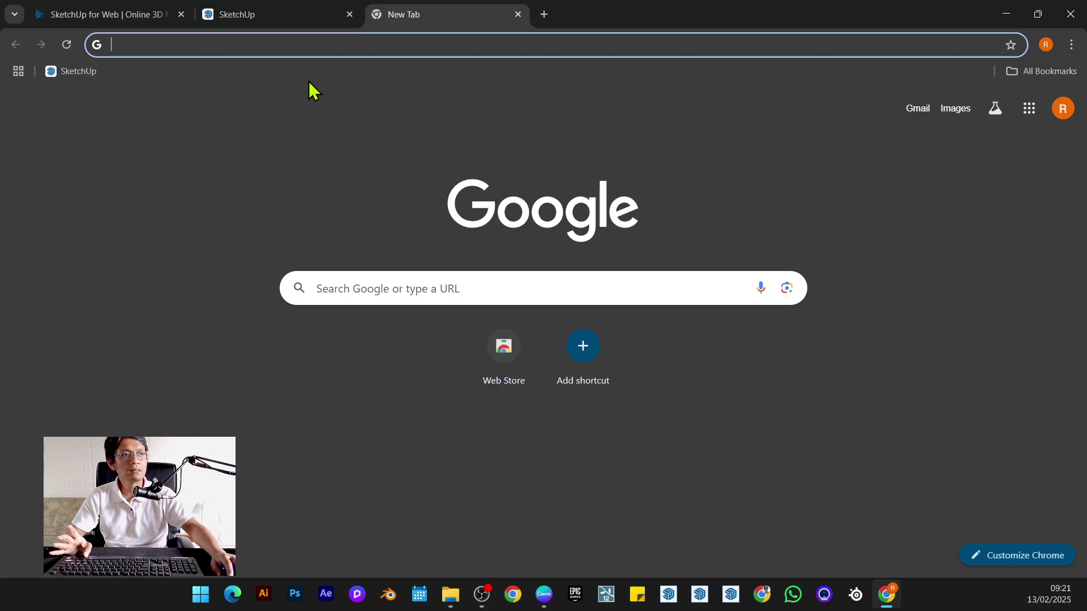
{"action": "left_click", "coordinate": [72, 79]}
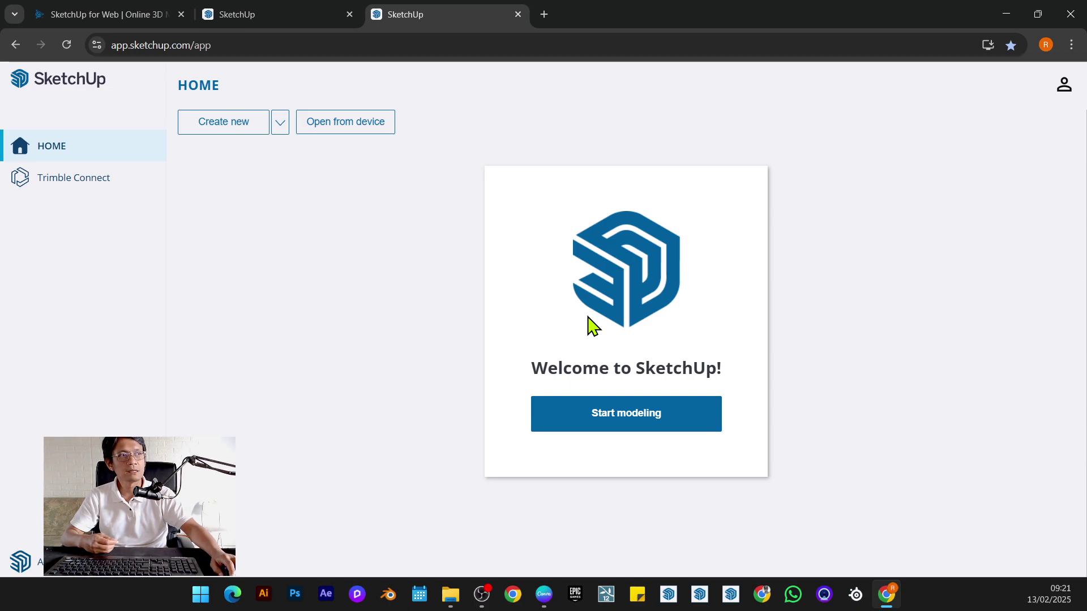
- Install SketchUp for Web as a desktop app from the browser and maximize its window
{"action": "left_click", "coordinate": [988, 45]}
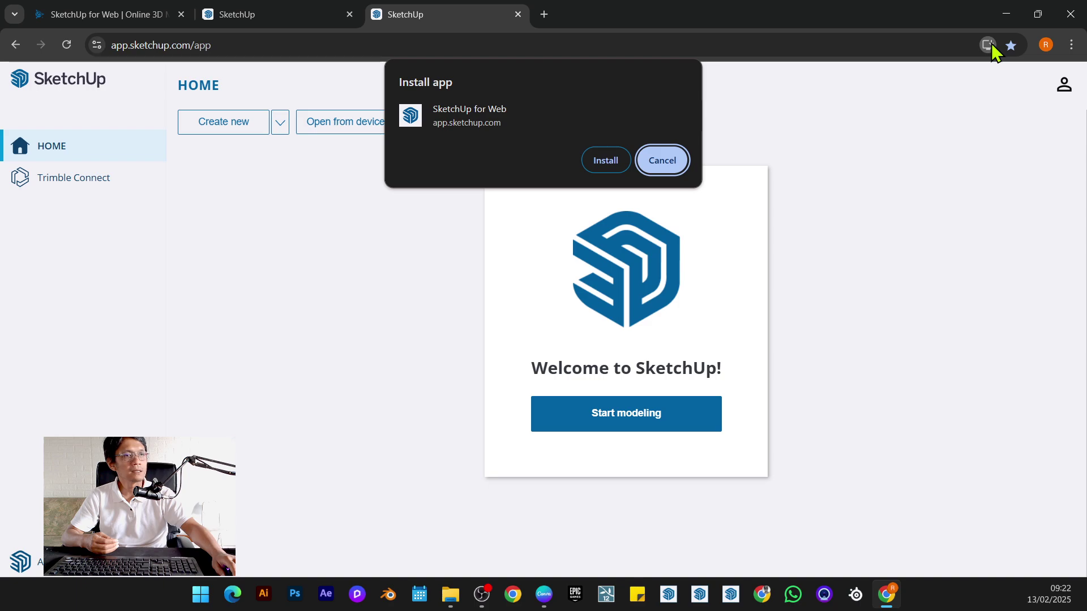
{"action": "left_click", "coordinate": [596, 161]}
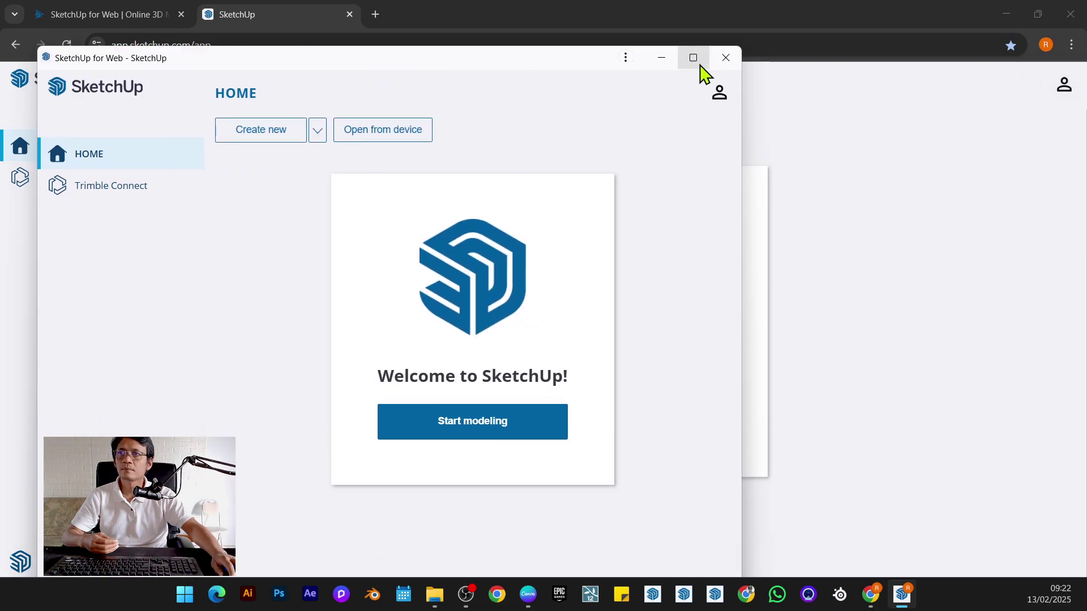
{"action": "left_click", "coordinate": [696, 59]}
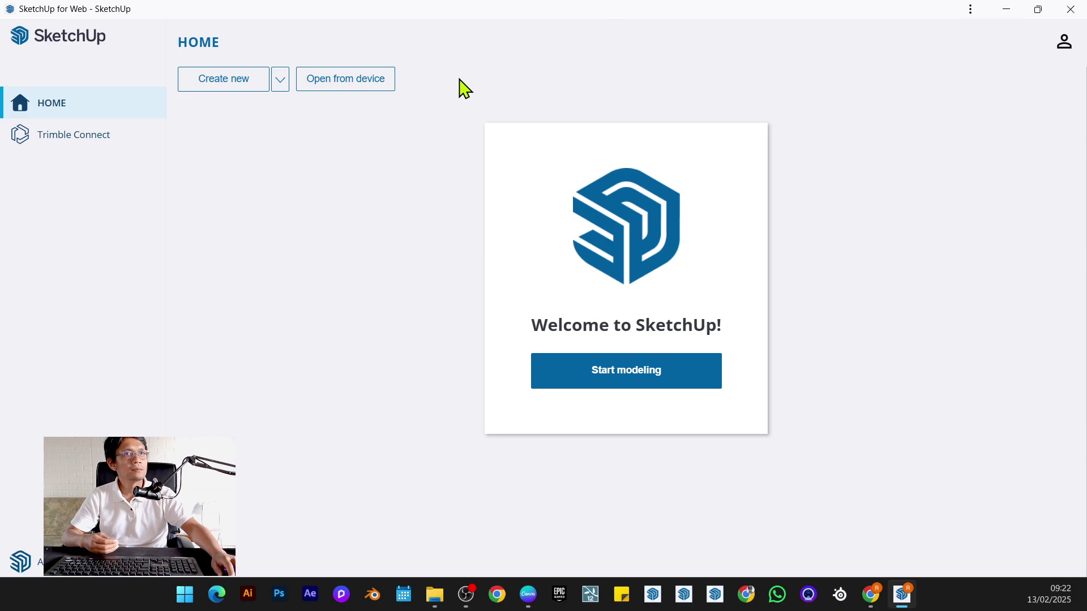
- Search the installed apps for "sketch", launch SketchUp for Web, and close the duplicate window
{"action": "mouse_move", "coordinate": [912, 601]}
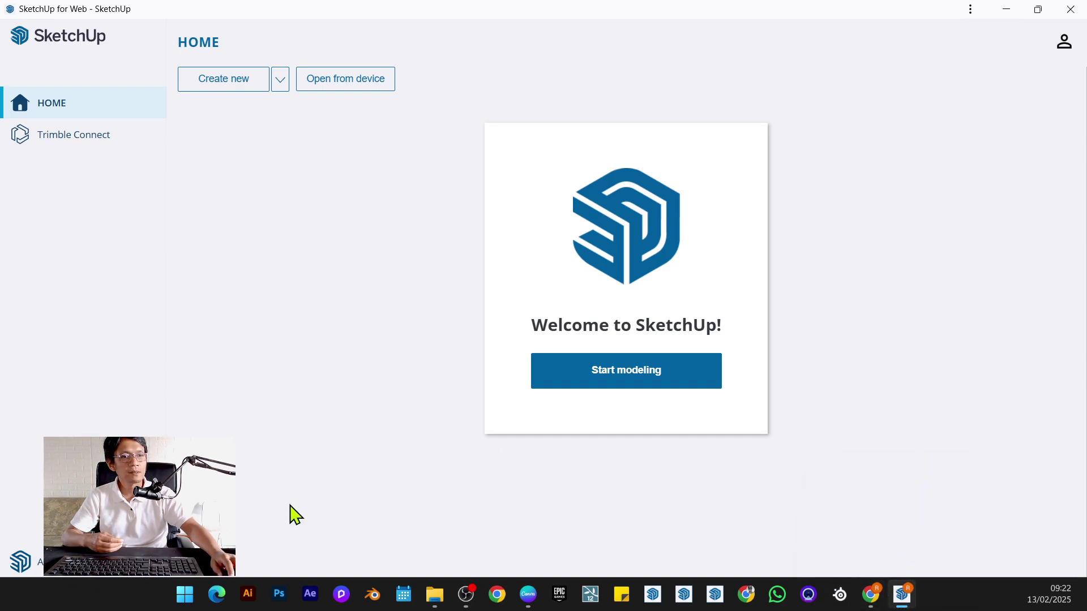
{"action": "left_click", "coordinate": [183, 607]}
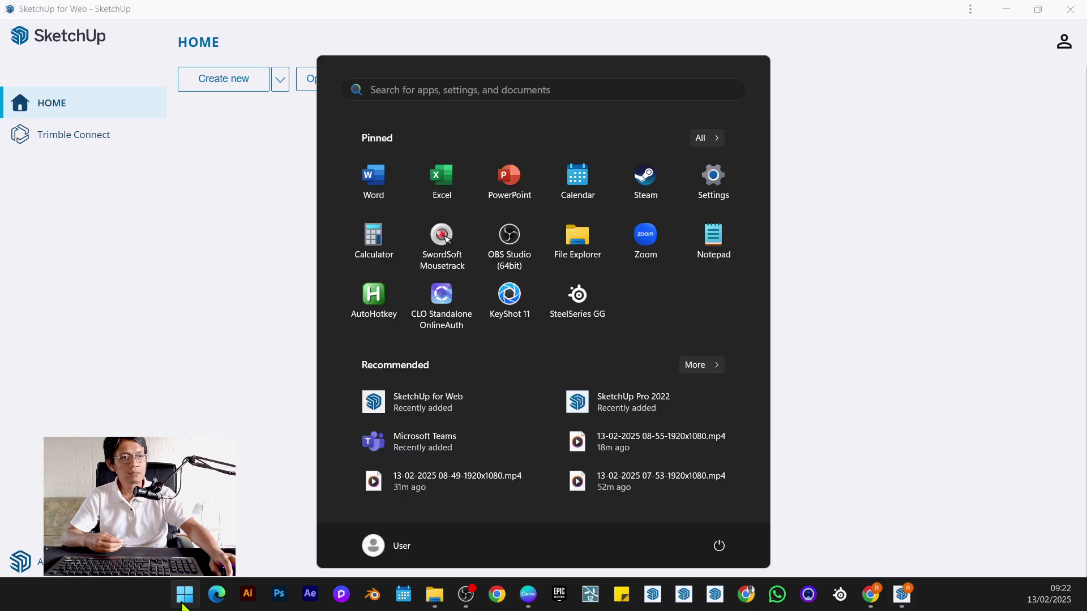
{"action": "type", "text": "sk"}
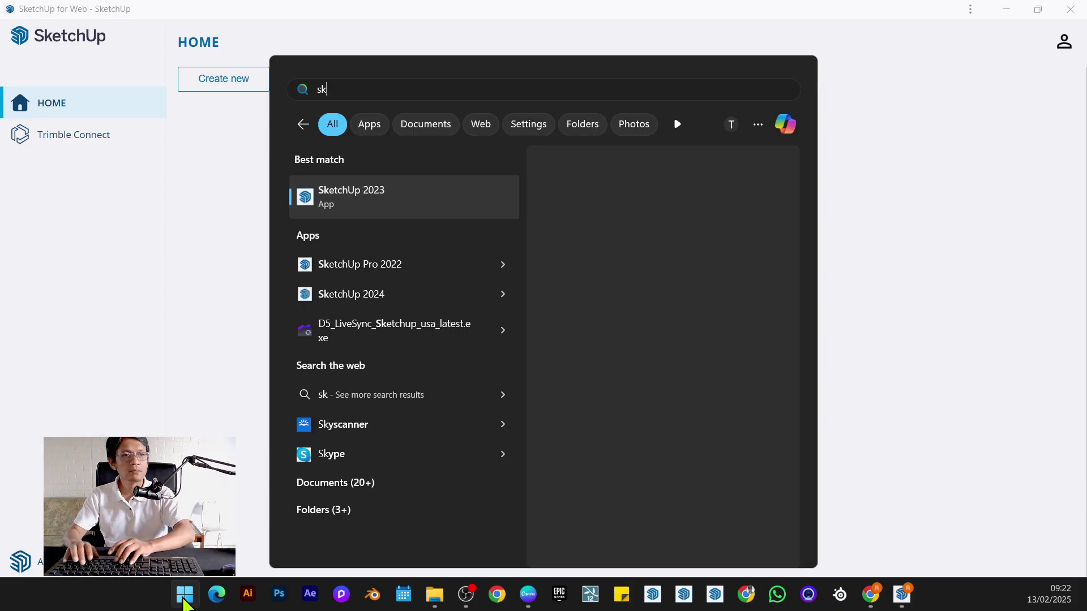
{"action": "type", "text": "etchUp 2023"}
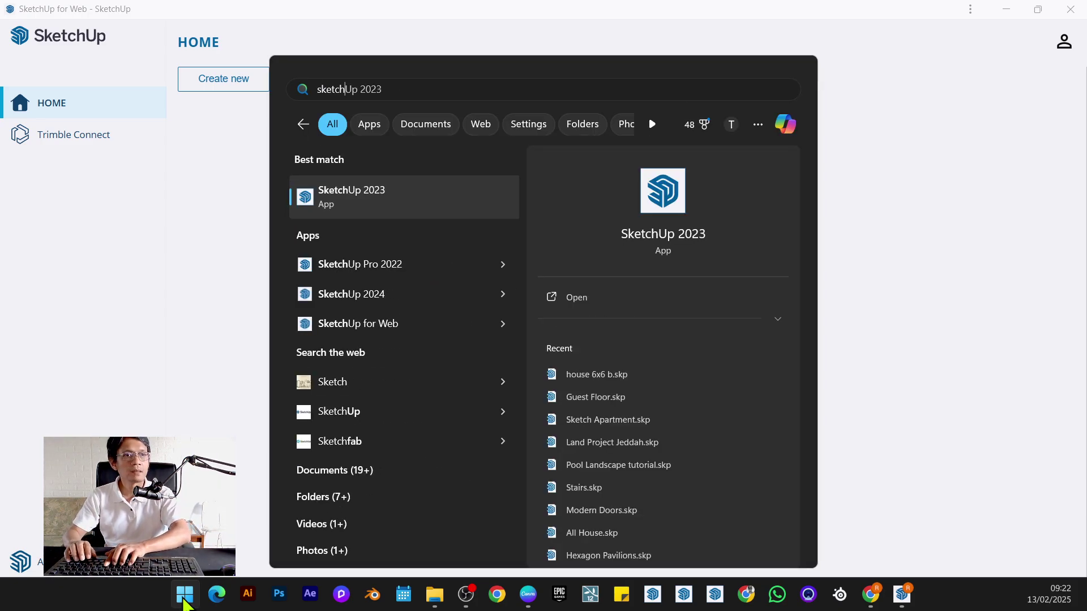
{"action": "left_click", "coordinate": [334, 325]}
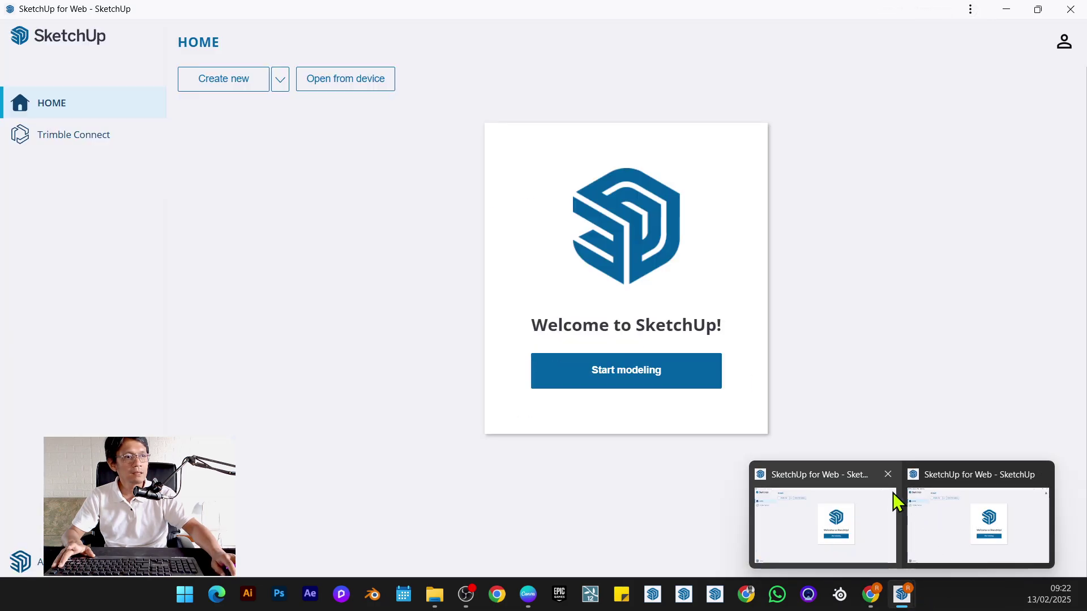
{"action": "left_click", "coordinate": [888, 474]}
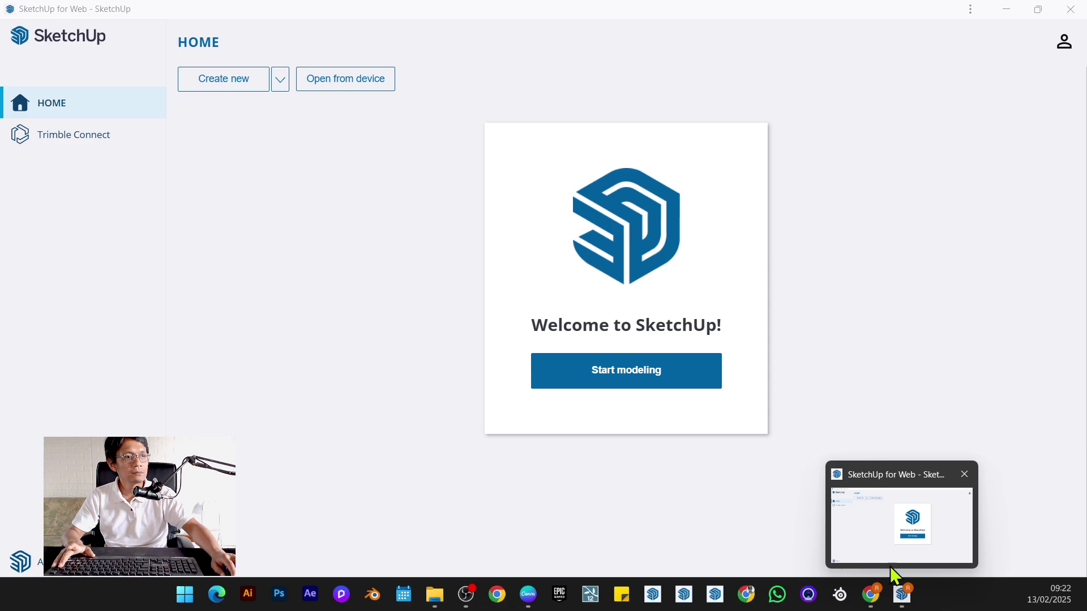
- Pin SketchUp for Web to the taskbar and close its window
{"action": "right_click", "coordinate": [907, 607]}
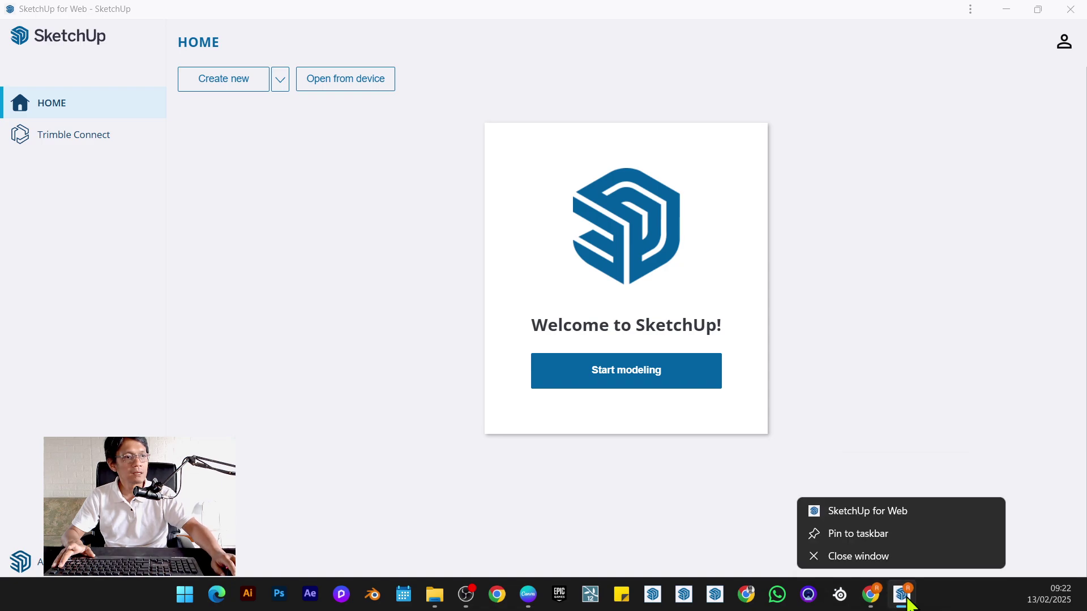
{"action": "left_click", "coordinate": [935, 541]}
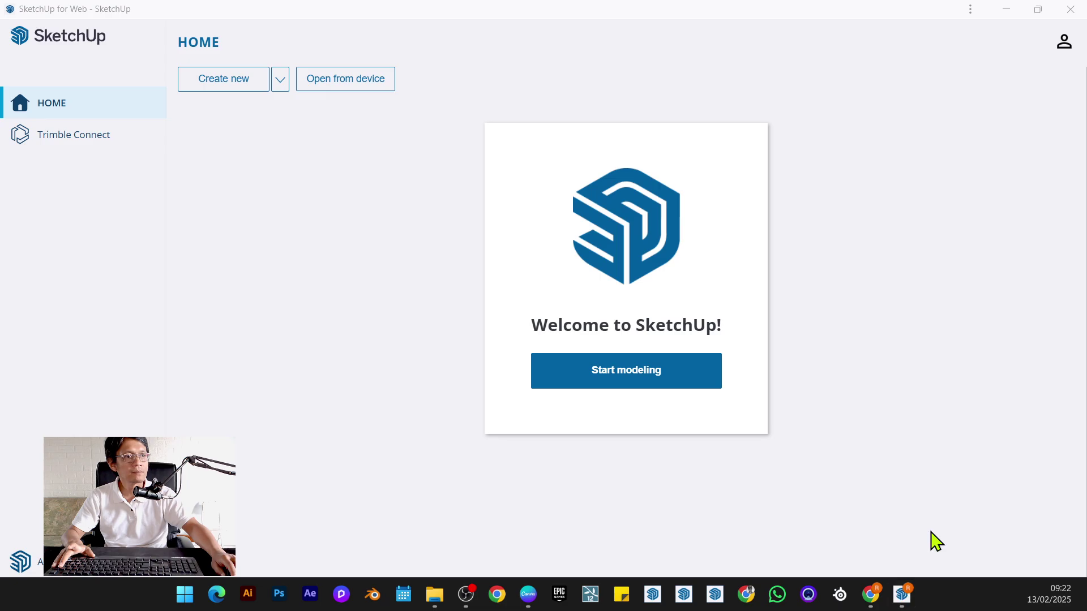
{"action": "right_click", "coordinate": [911, 592]}
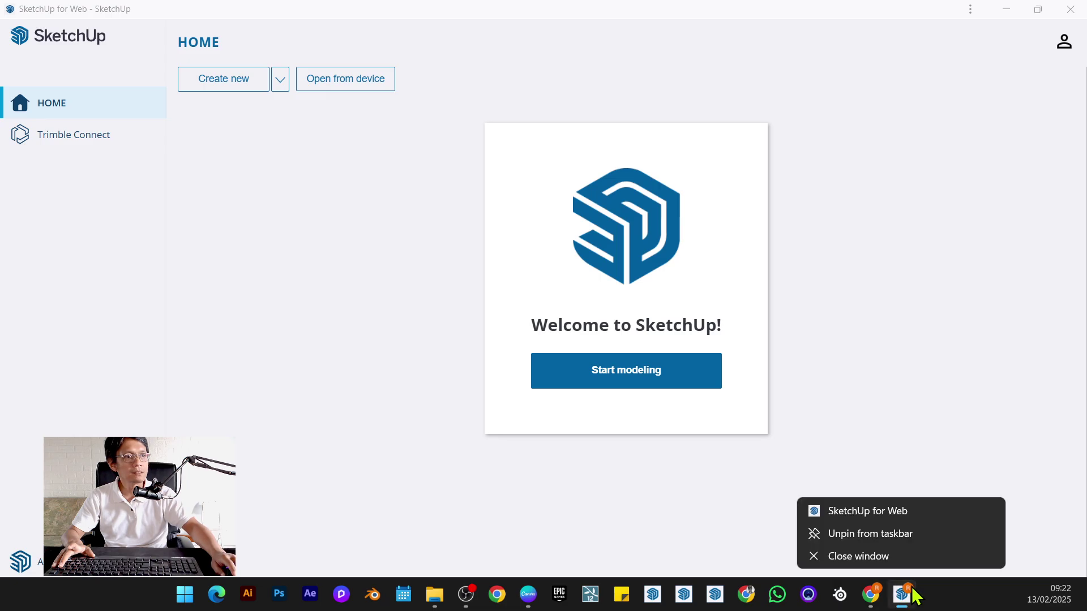
{"action": "left_click", "coordinate": [938, 560]}
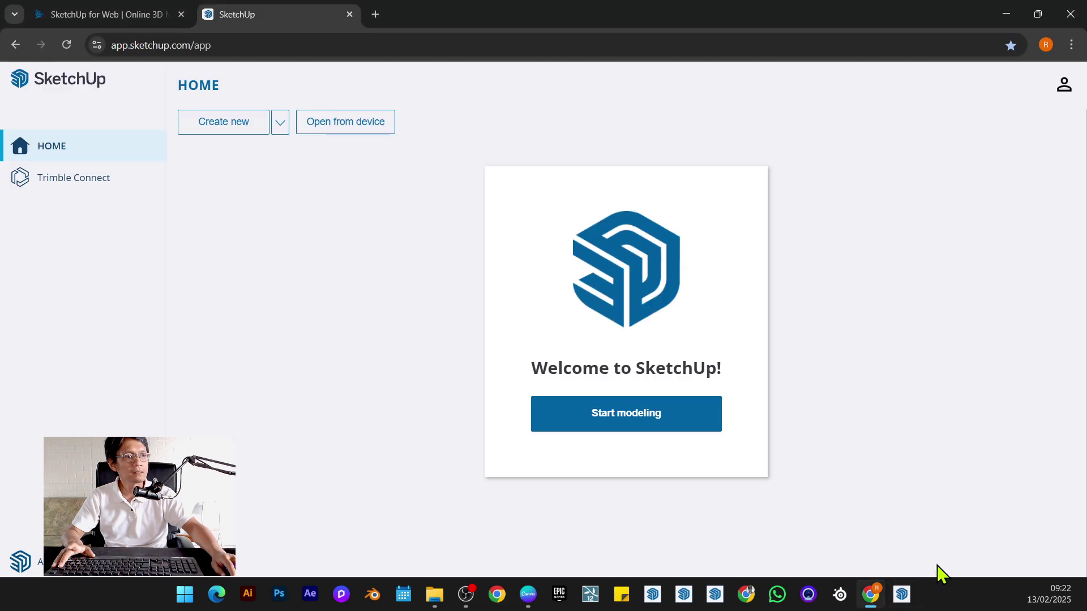
- Launch the pinned SketchUp for Web app, switch briefly to the Chrome window, and return to the app window
{"action": "left_click", "coordinate": [903, 595]}
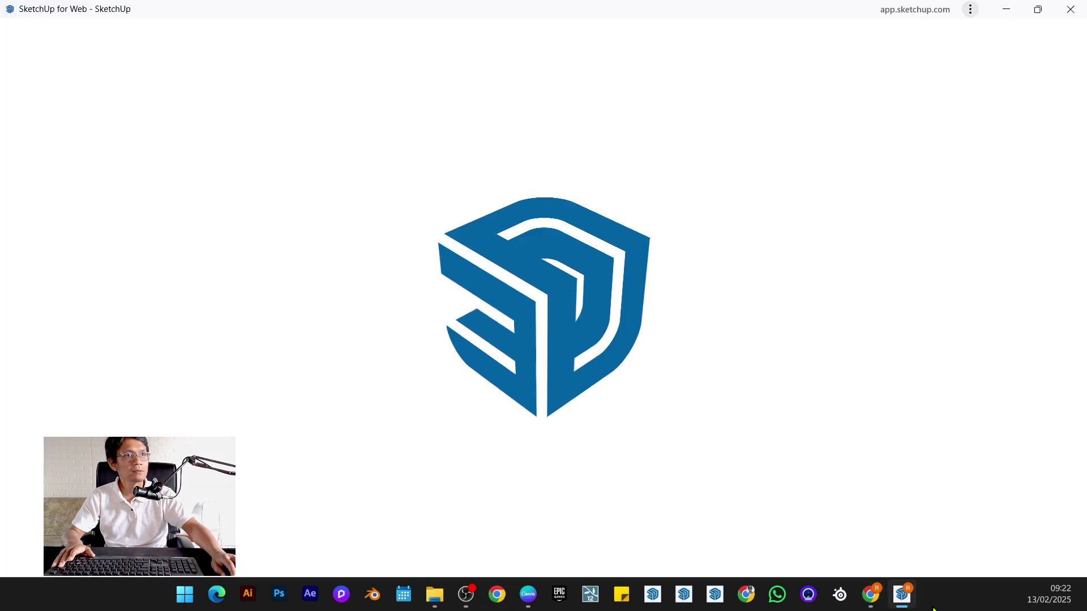
{"action": "mouse_move", "coordinate": [904, 602]}
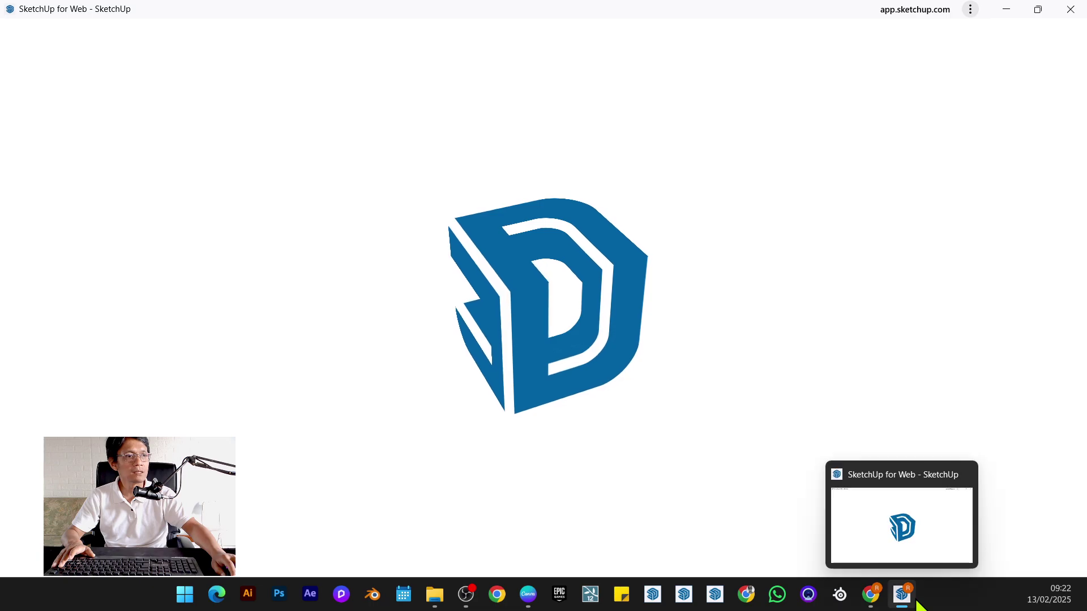
{"action": "left_click", "coordinate": [871, 598]}
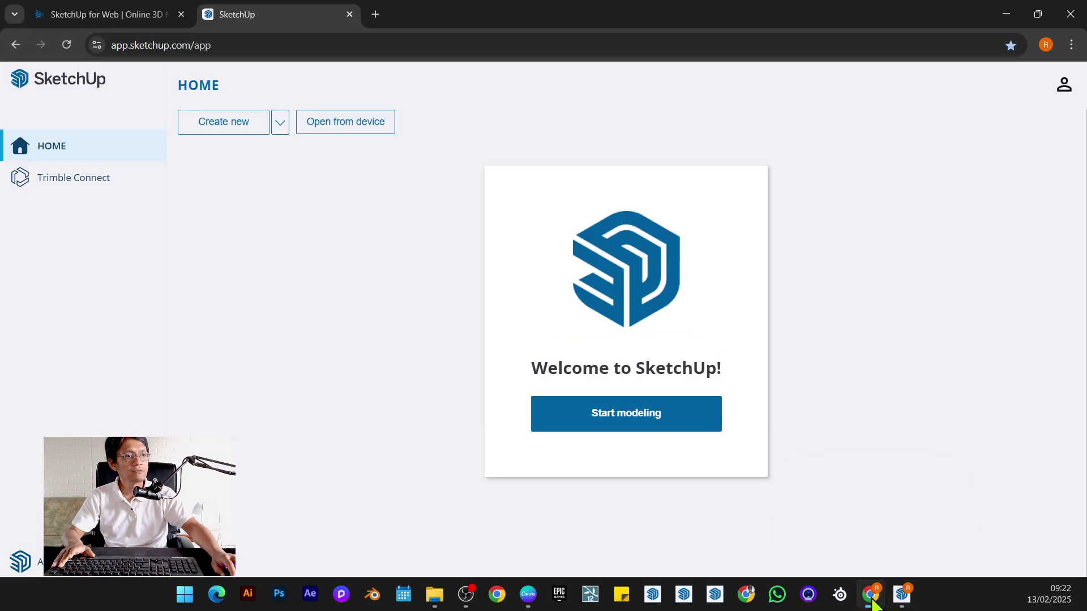
{"action": "left_click", "coordinate": [902, 605]}
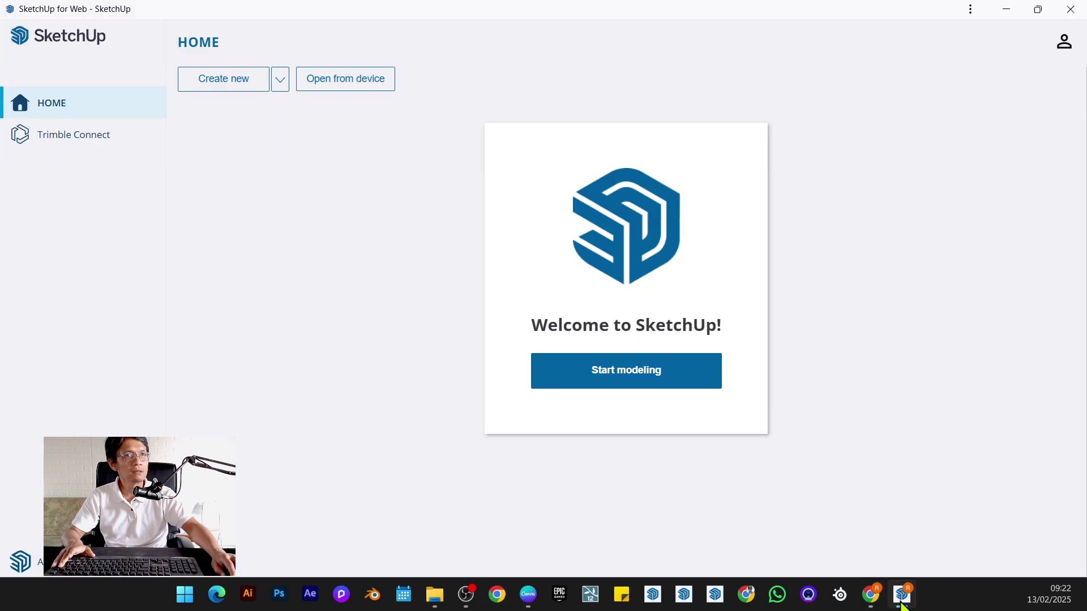
- Zoom the app page in and back out to 100%, and switch the app window to full screen
{"action": "left_click", "coordinate": [976, 7]}
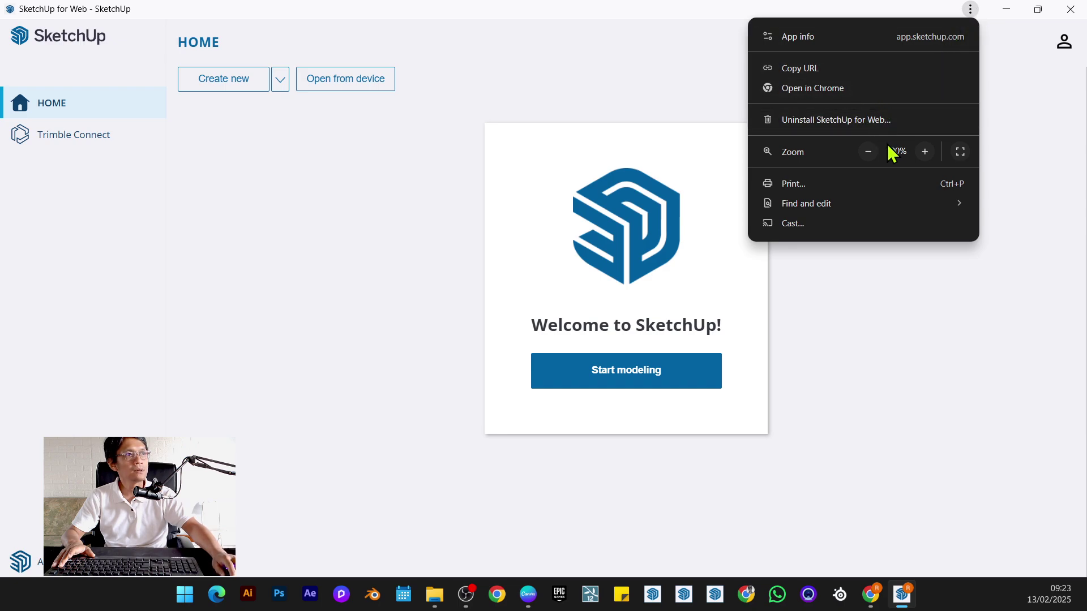
{"action": "left_click", "coordinate": [925, 153]}
{"action": "left_click", "coordinate": [872, 155]}
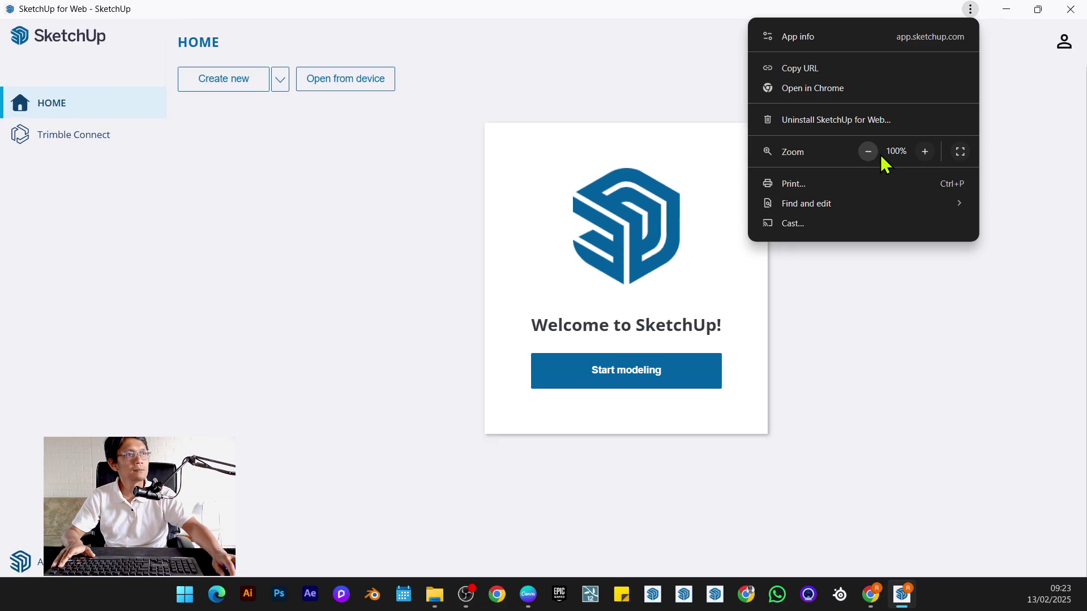
{"action": "left_click", "coordinate": [961, 153]}
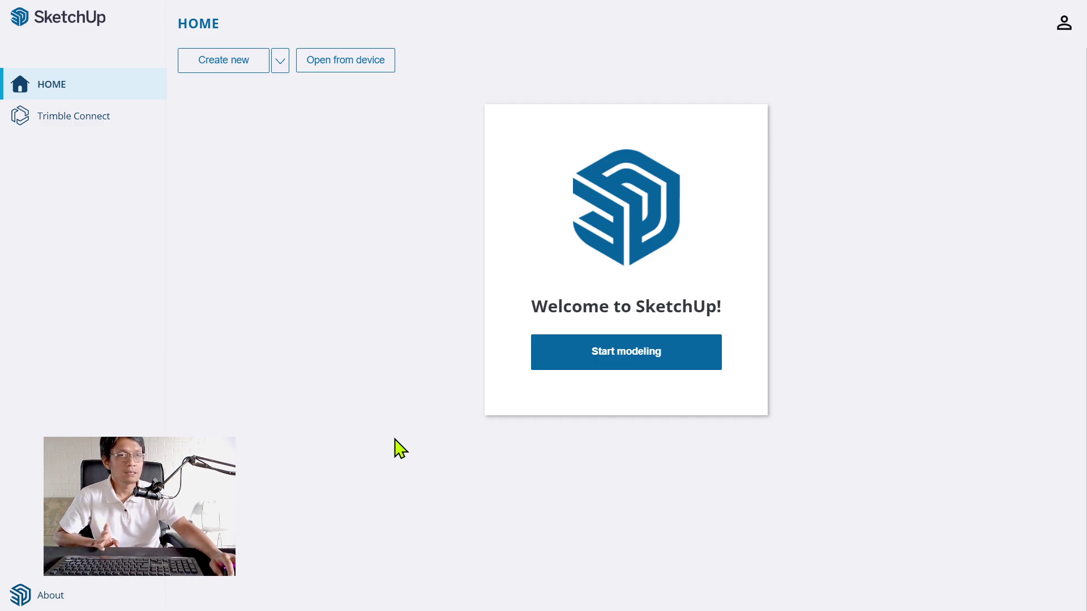
{"action": "left_click", "coordinate": [371, 64]}
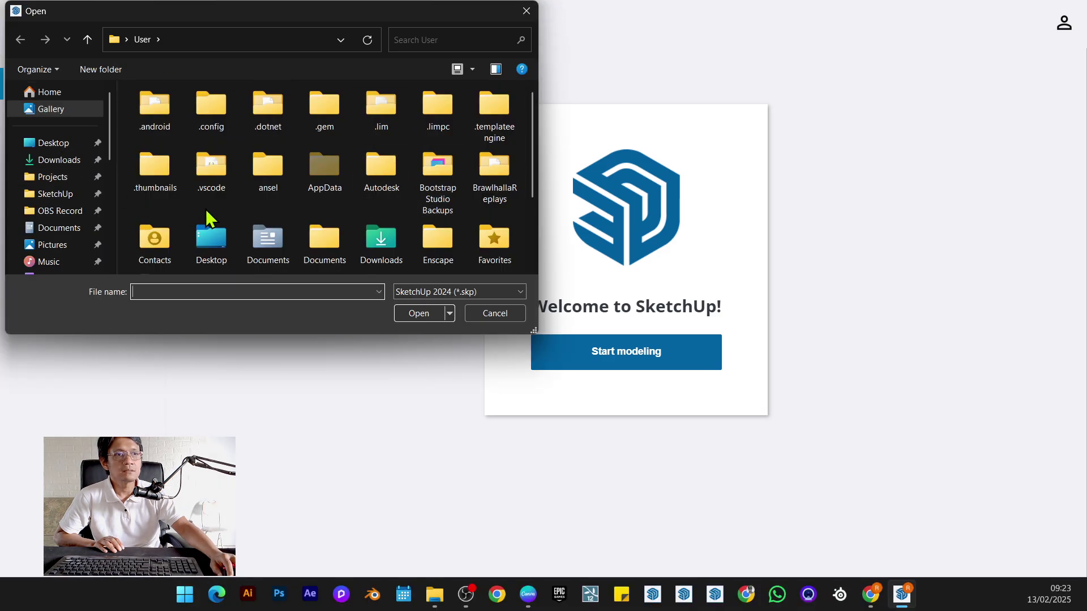
{"action": "left_click", "coordinate": [62, 161]}
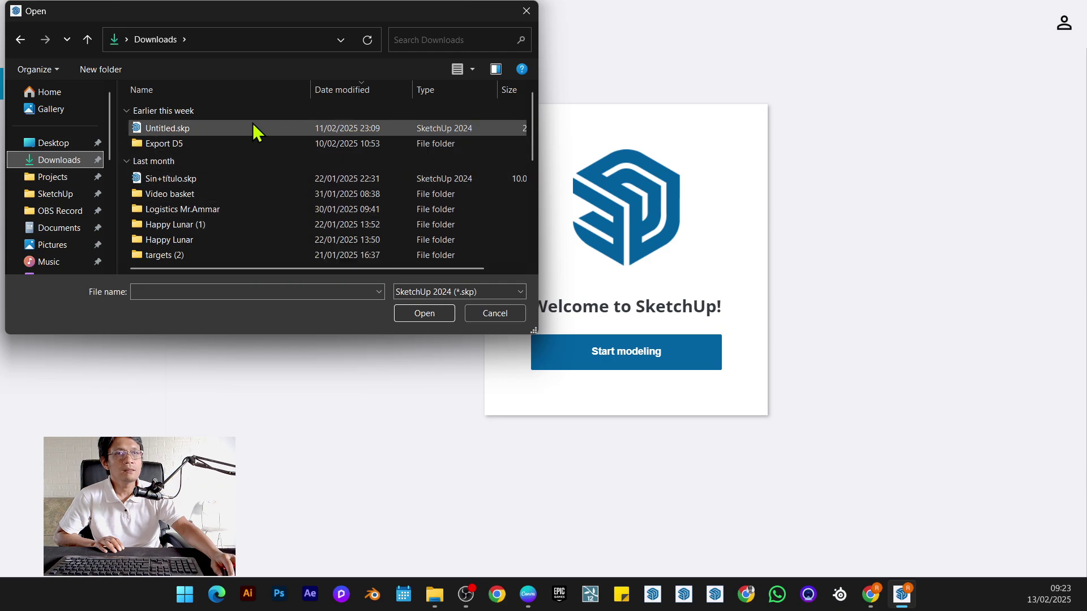
{"action": "left_click", "coordinate": [195, 131]}
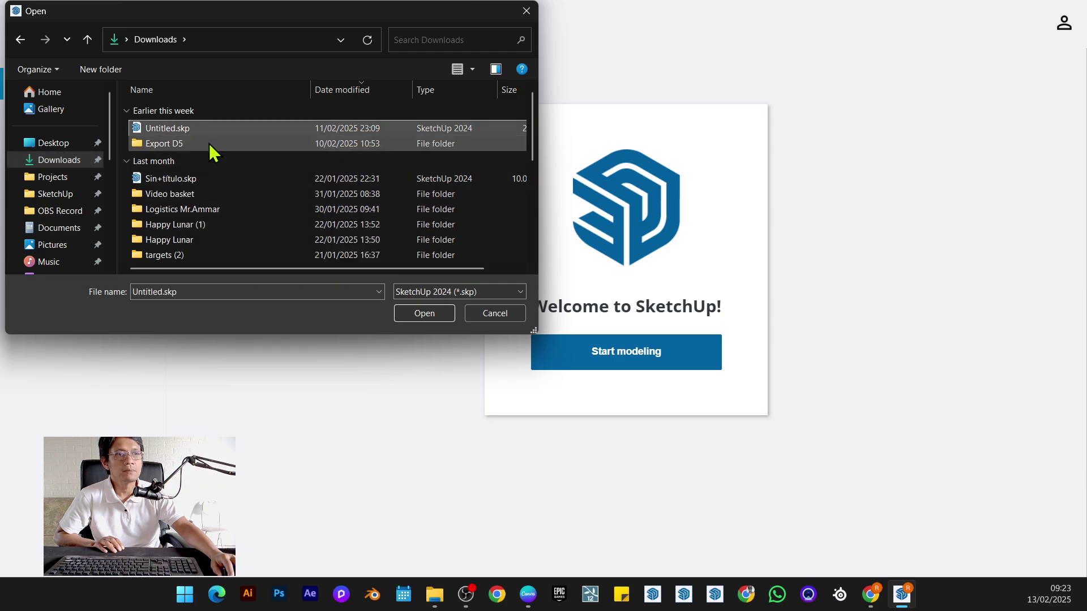
{"action": "left_click", "coordinate": [486, 315]}
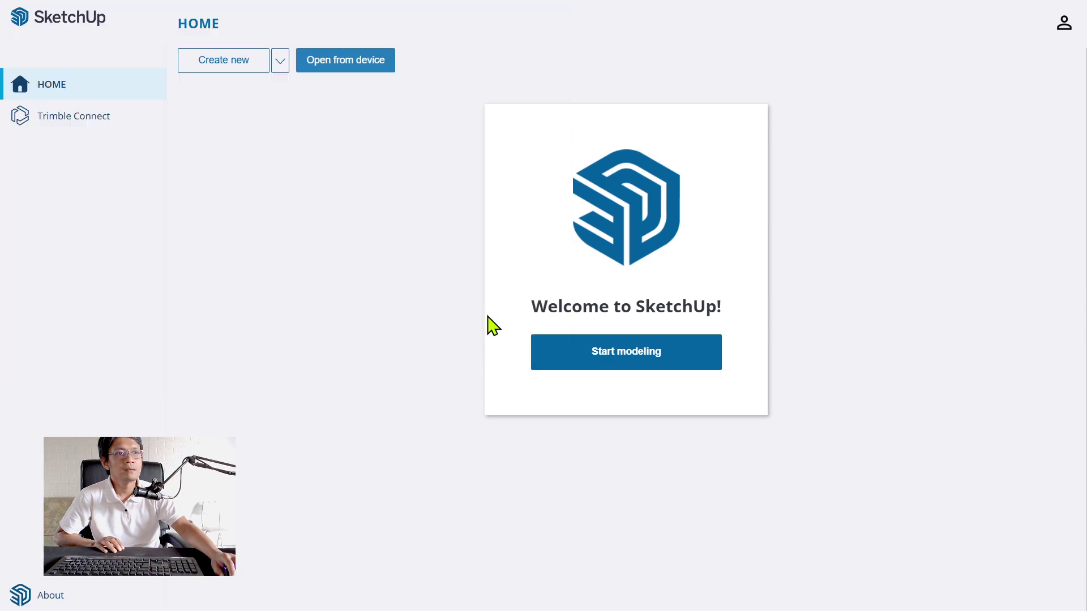
- Create a new model using the Decimal - Meters template
{"action": "left_click", "coordinate": [280, 61]}
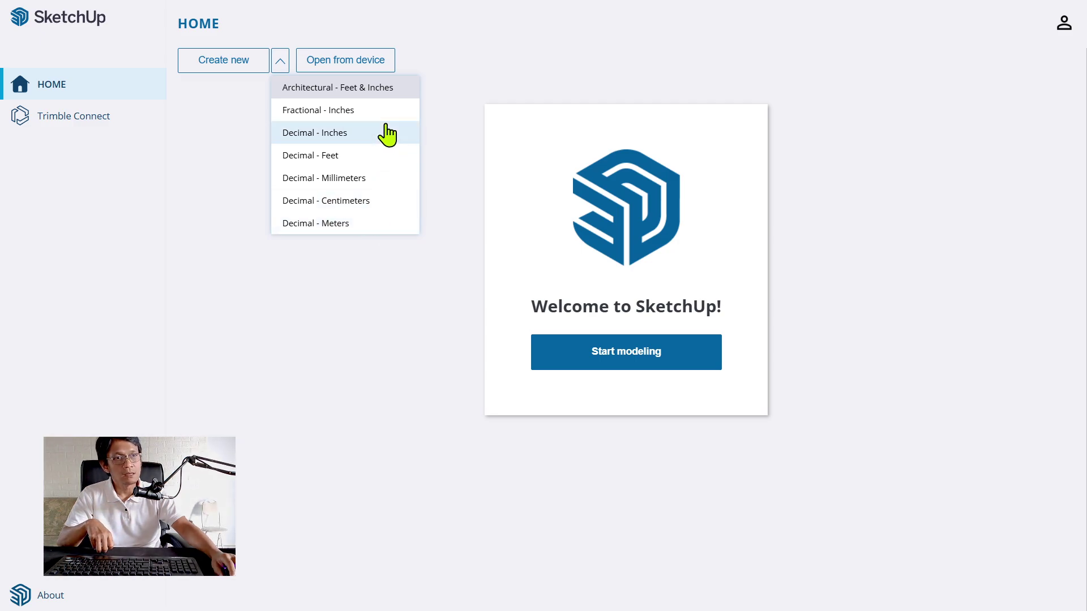
{"action": "left_click", "coordinate": [376, 233]}
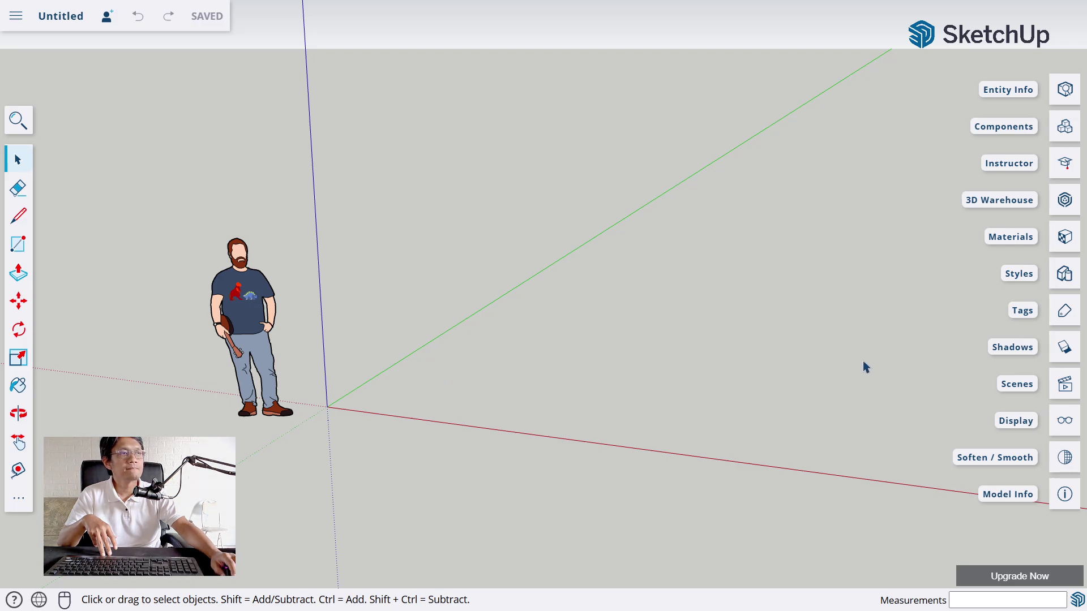